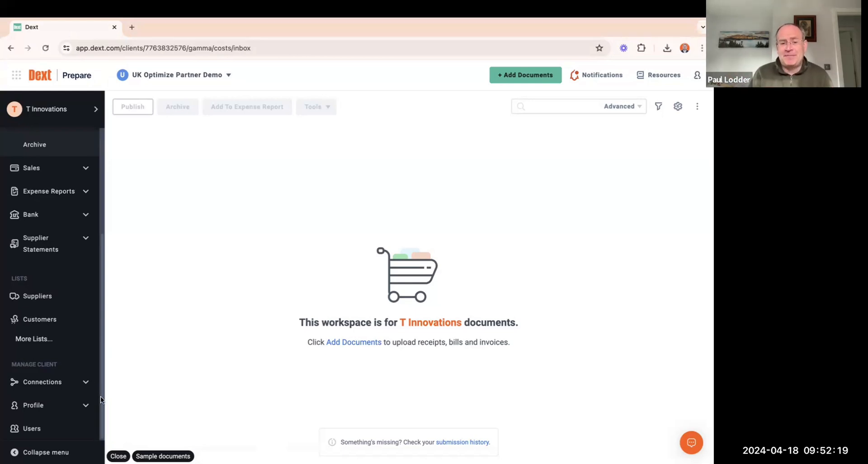
# Open the client's account details and switch Extract Tax off and back on.
pyautogui.click(85, 406)
pyautogui.scroll(-3, 81, 398)
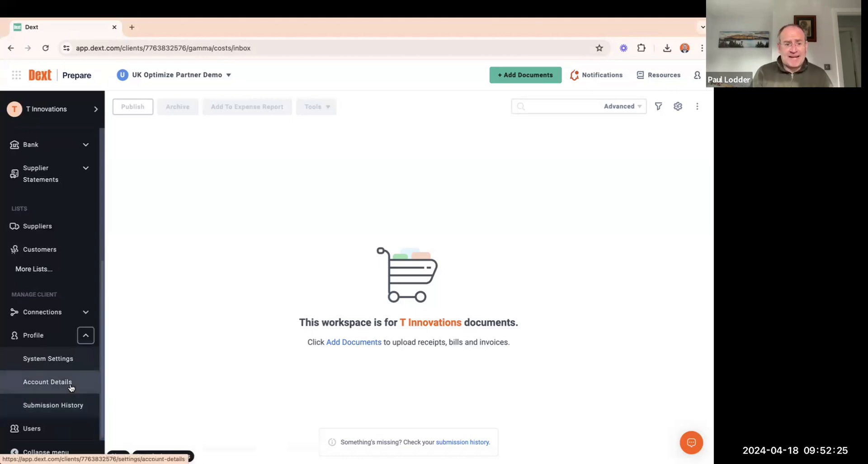
pyautogui.click(71, 382)
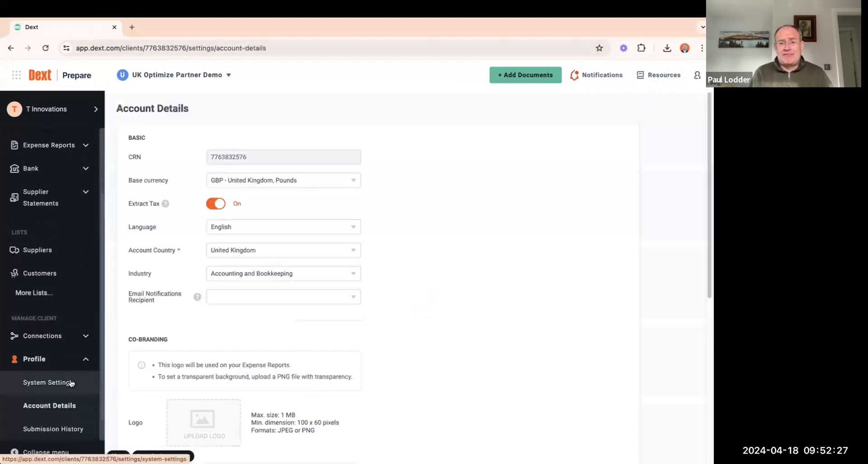
pyautogui.click(216, 205)
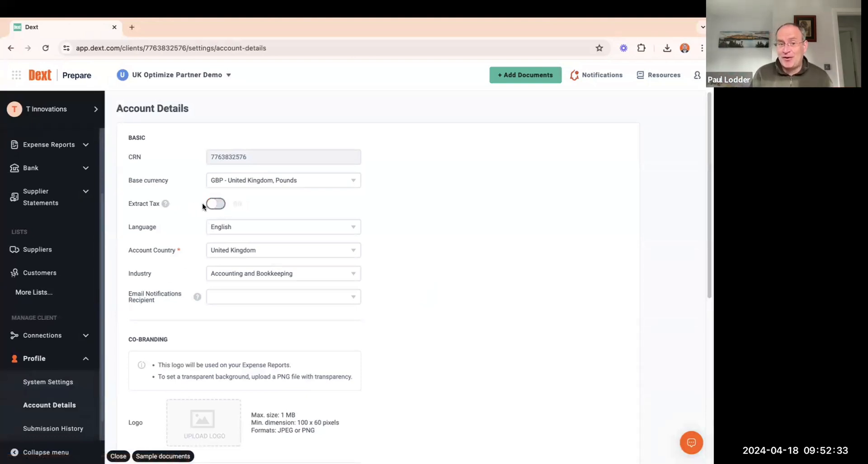
pyautogui.click(214, 206)
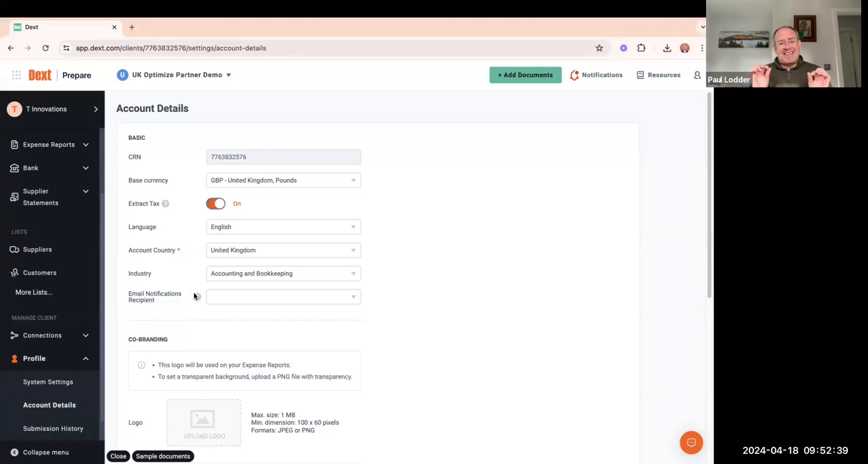
# In the client's System Settings, check the choices for duplicate cost items and select Off.
pyautogui.click(71, 390)
pyautogui.scroll(-10, 180, 342)
pyautogui.scroll(-2, 176, 307)
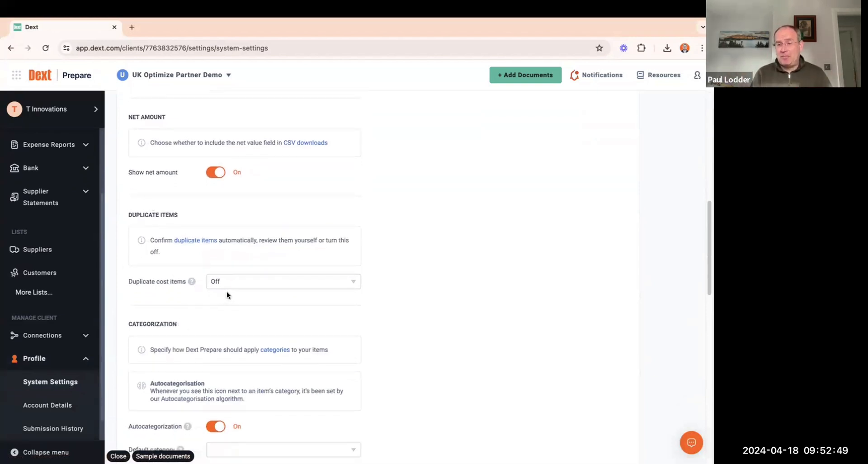
pyautogui.click(249, 284)
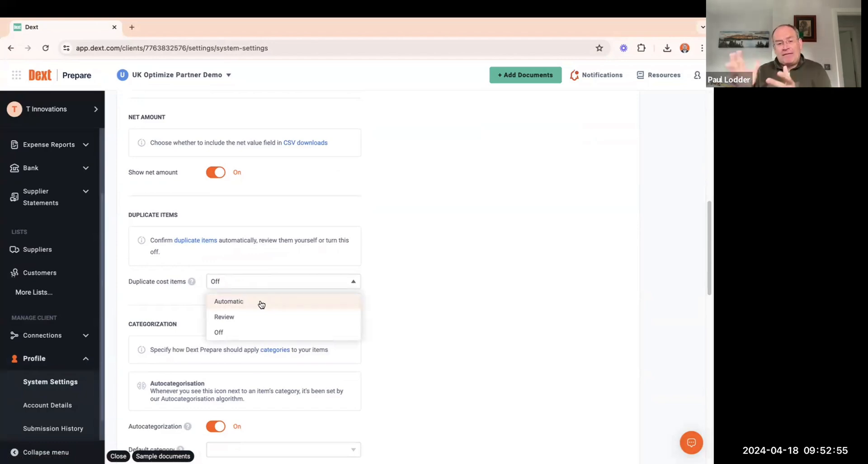
pyautogui.click(266, 334)
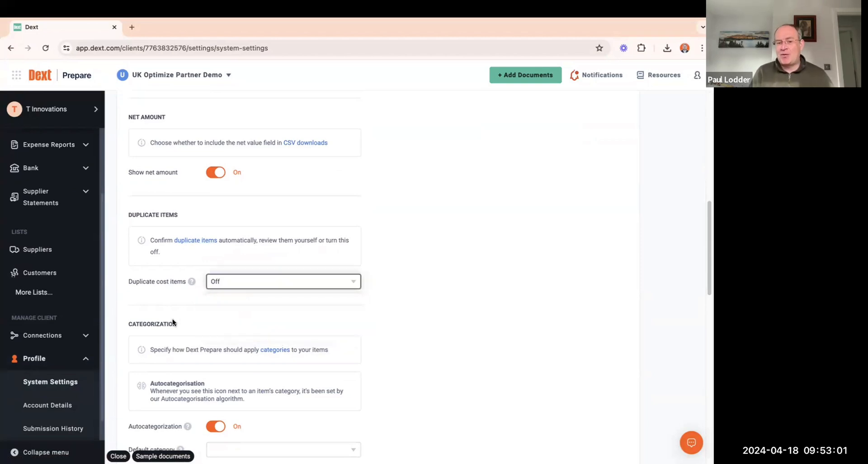
pyautogui.click(155, 315)
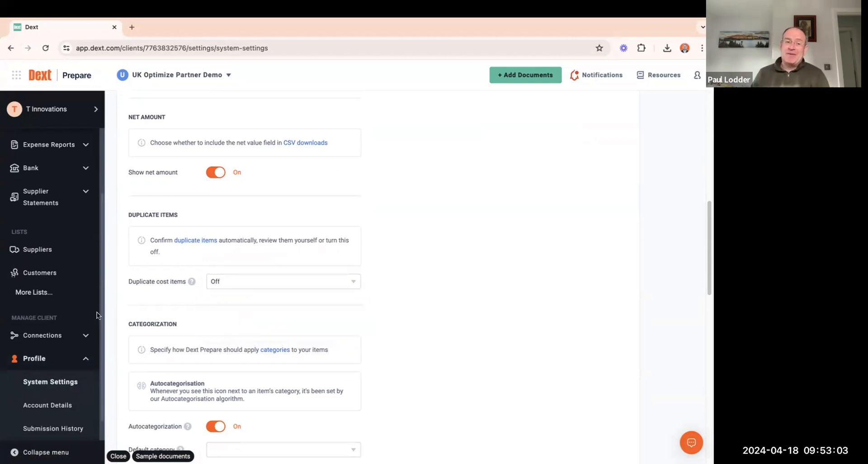
# Open the archive of the Costs workspace.
pyautogui.scroll(3, 72, 314)
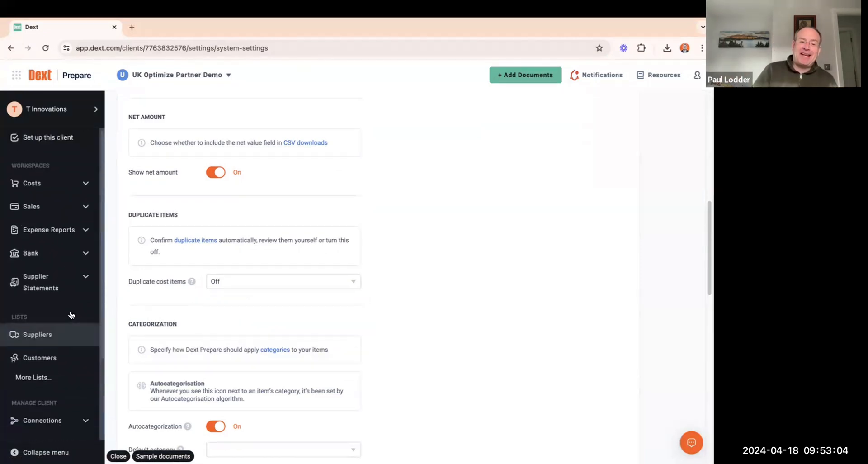
pyautogui.click(86, 184)
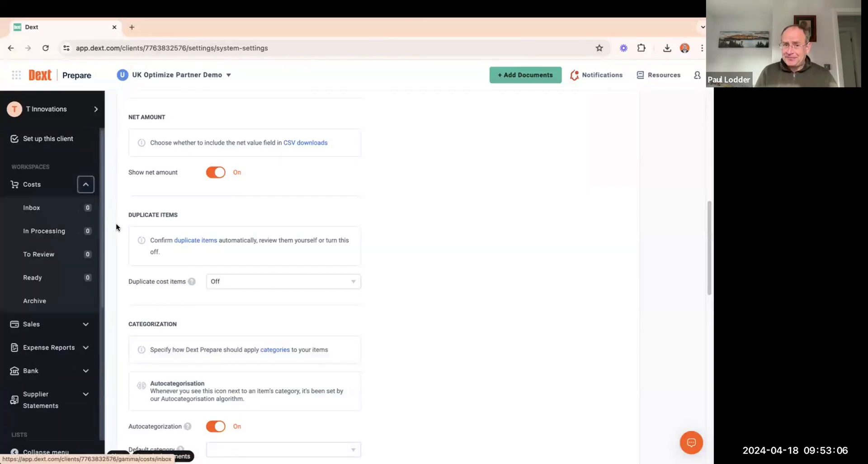
pyautogui.click(48, 302)
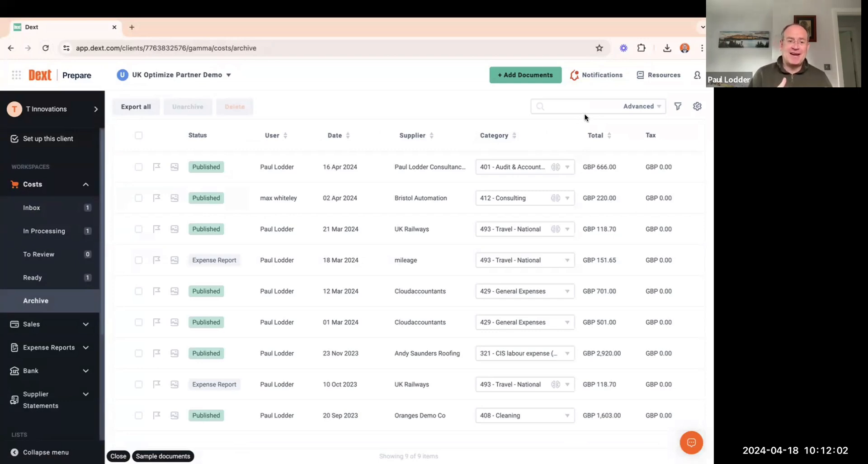
# Start an advanced search of the archived costs with a start date of 01 Sep 2023.
pyautogui.click(637, 106)
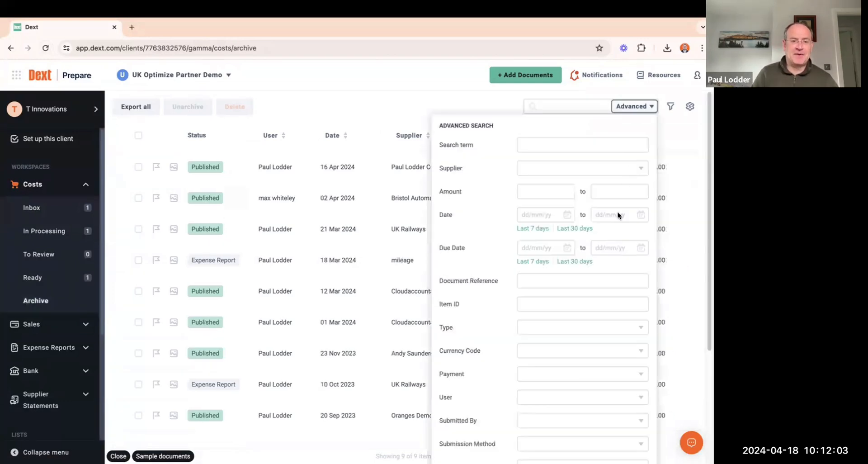
pyautogui.click(567, 214)
pyautogui.click(462, 239)
pyautogui.click(462, 238)
pyautogui.click(462, 237)
pyautogui.click(462, 238)
pyautogui.click(461, 238)
pyautogui.click(462, 238)
pyautogui.click(462, 237)
pyautogui.click(527, 270)
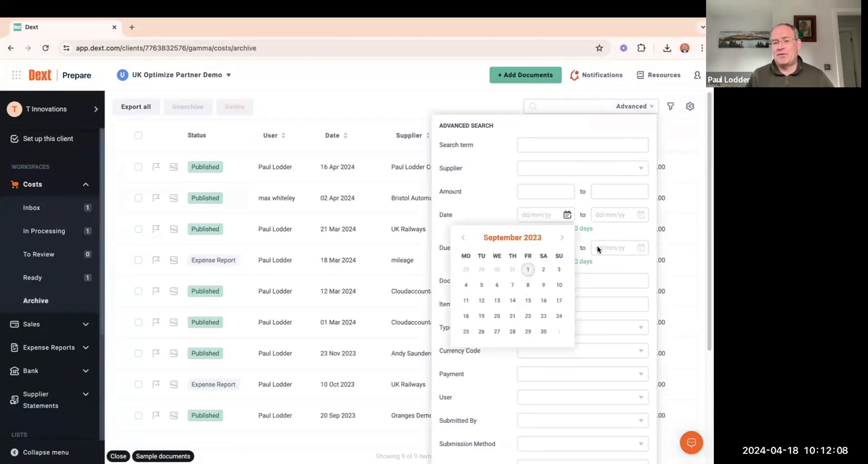
# Set the end date of the advanced search to 29 Feb 2024 and run the search.
pyautogui.click(641, 215)
pyautogui.click(538, 241)
pyautogui.click(537, 240)
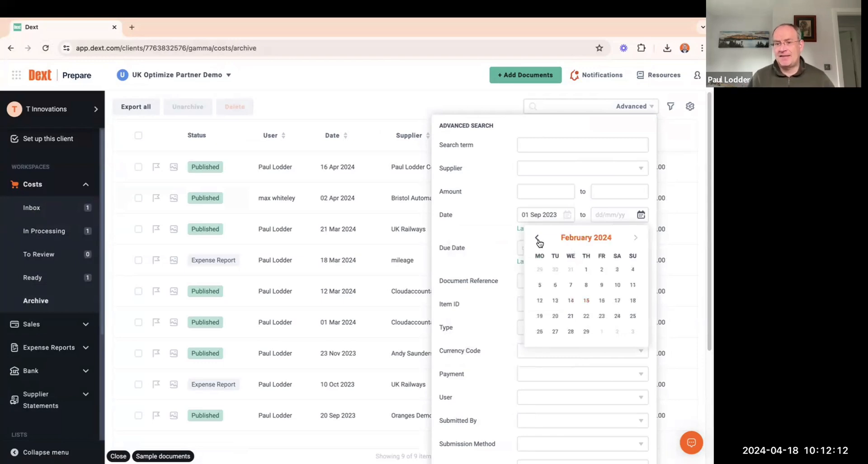
pyautogui.click(585, 332)
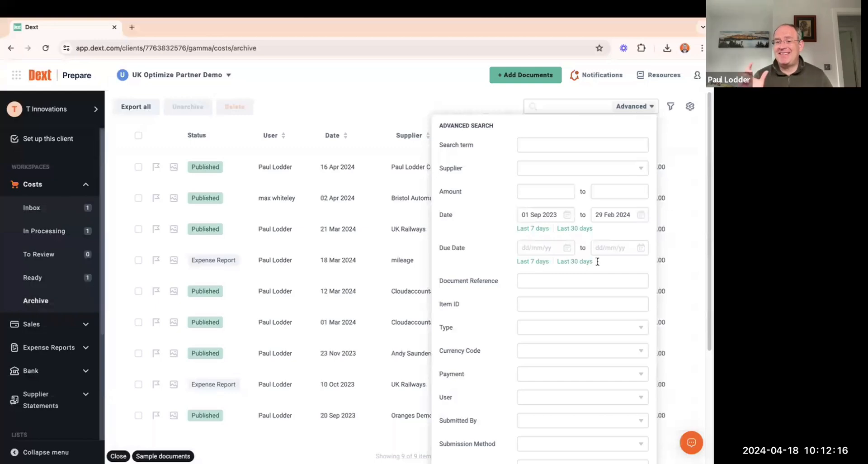
pyautogui.scroll(-2, 590, 333)
pyautogui.scroll(-2, 590, 333)
pyautogui.click(640, 449)
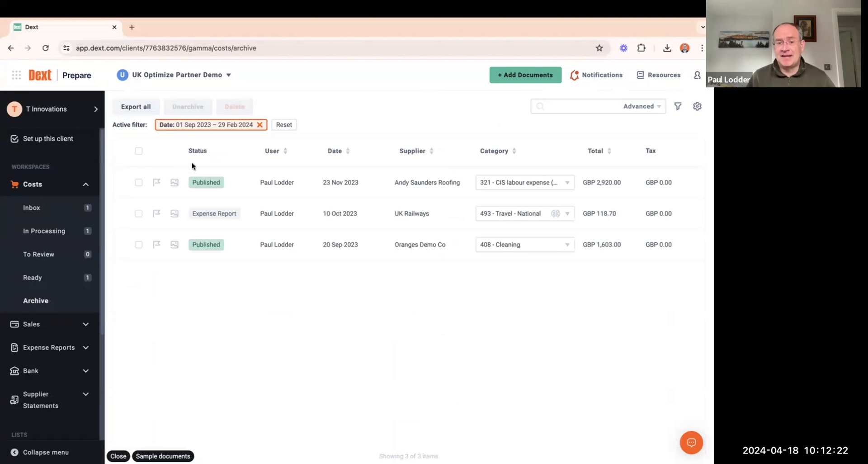
# Select all filtered archive items, choose PDF as their export format, and close the export dialog without exporting.
pyautogui.click(138, 151)
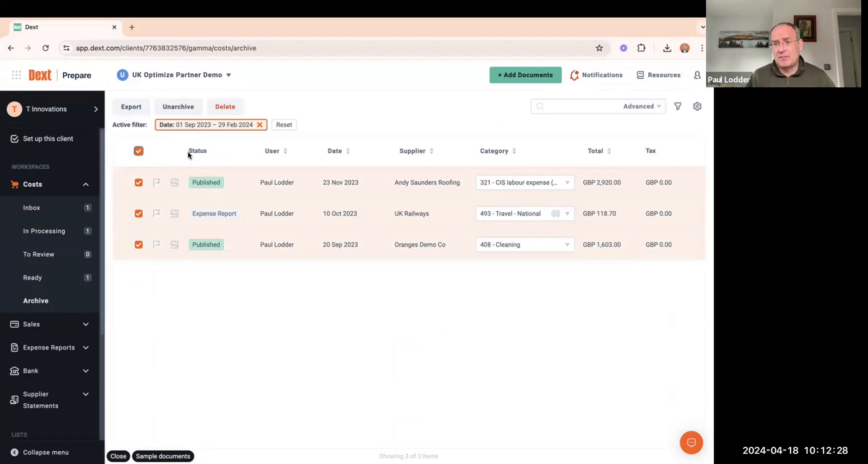
pyautogui.click(138, 110)
pyautogui.click(354, 247)
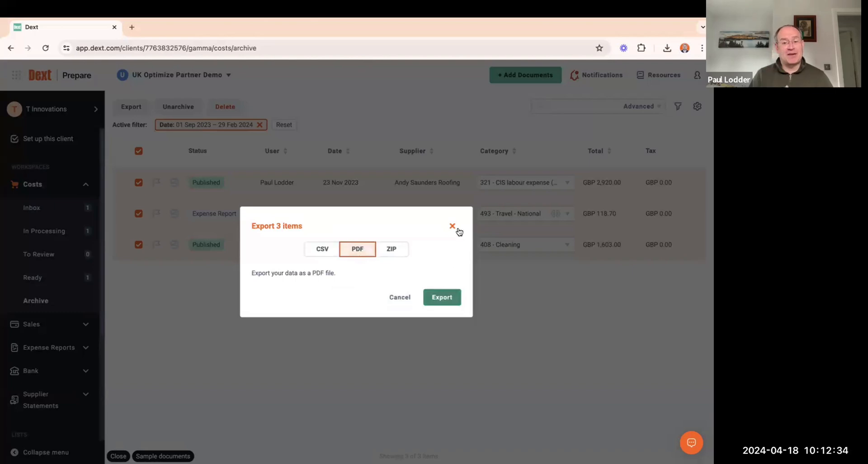
pyautogui.click(452, 226)
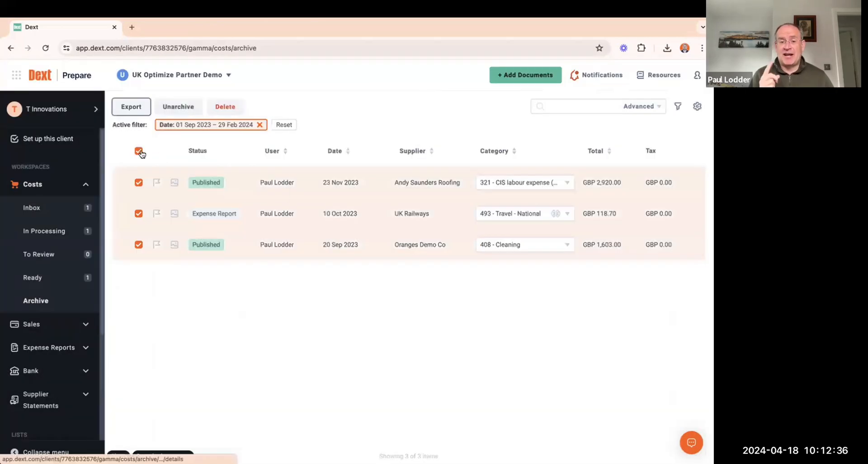
# Select only the 20 Sep 2023 item, choose PDF as its export format, and close the export dialog without exporting.
pyautogui.click(139, 151)
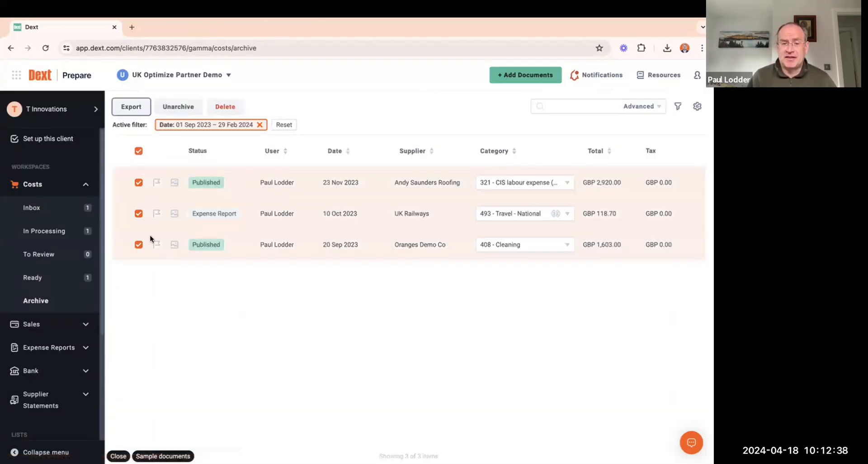
pyautogui.click(139, 245)
pyautogui.click(131, 106)
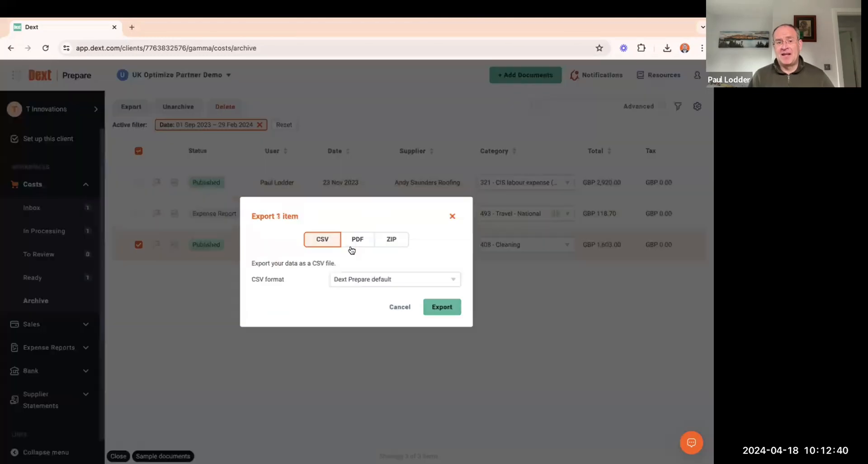
pyautogui.click(363, 241)
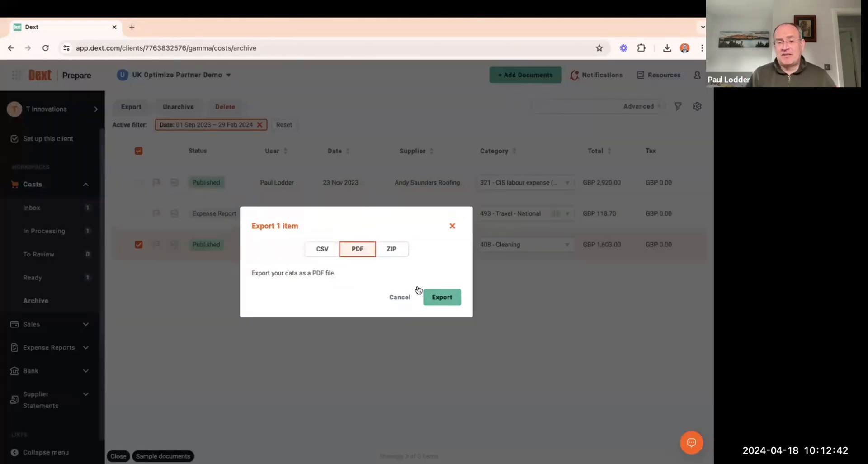
pyautogui.click(453, 227)
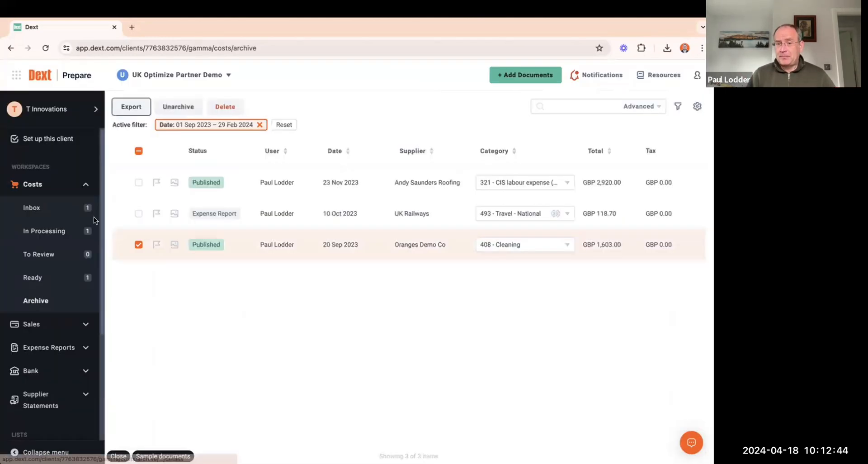
# From the Costs inbox, review the options for adding documents with a team member chosen as document owner.
pyautogui.click(66, 210)
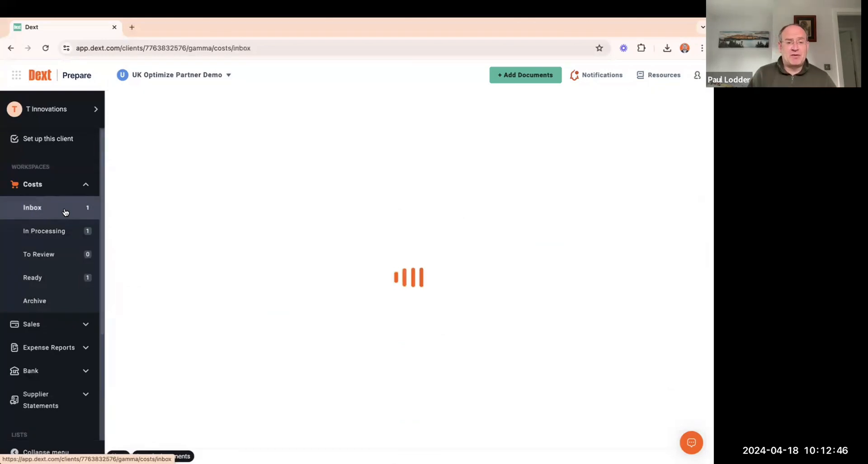
pyautogui.click(522, 77)
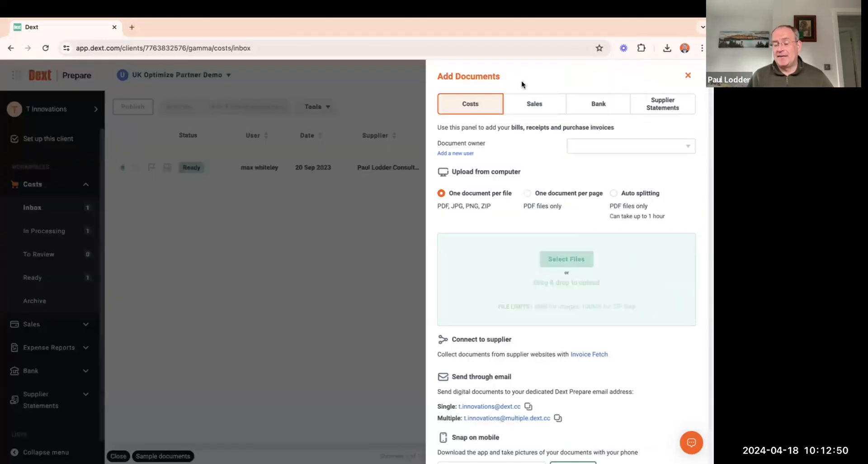
pyautogui.click(587, 146)
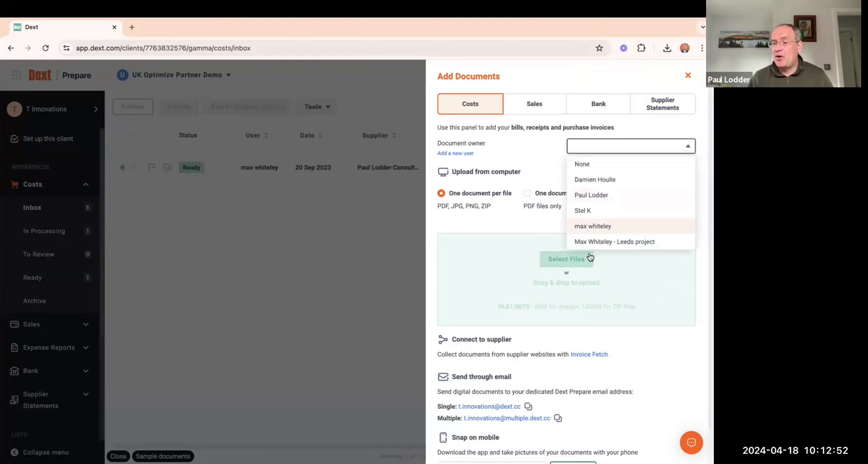
pyautogui.click(593, 226)
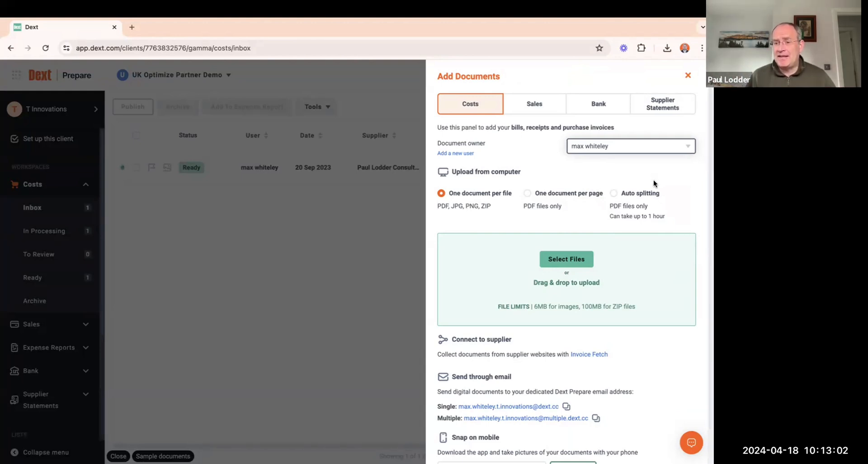
pyautogui.click(687, 77)
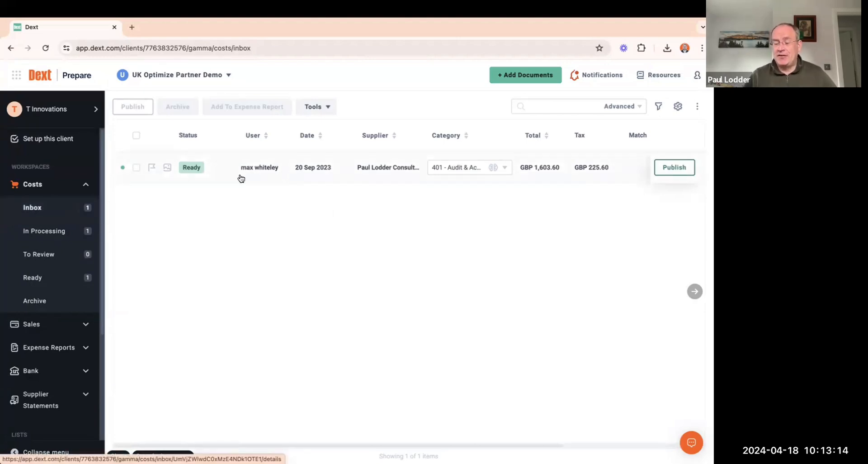
# Select all items in the Costs inbox, bring up their export options, and dismiss them without exporting.
pyautogui.click(136, 136)
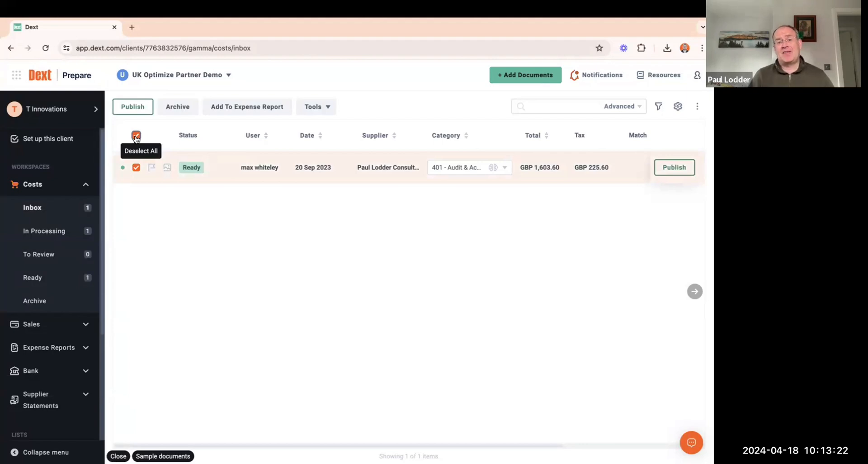
pyautogui.click(315, 108)
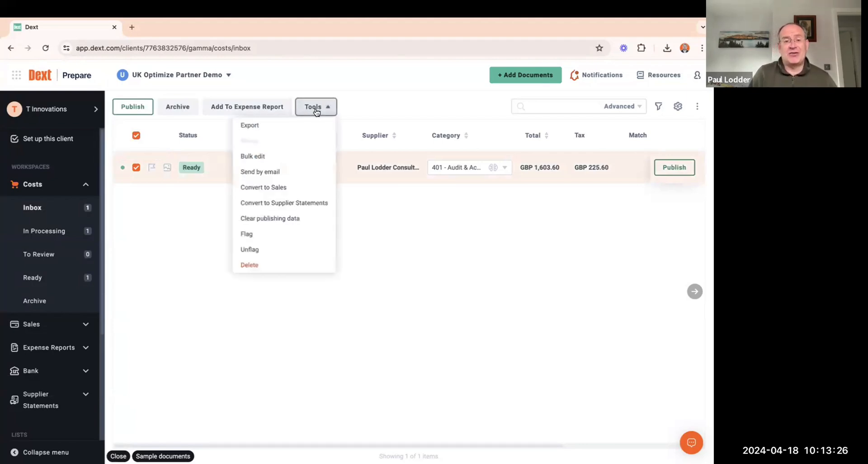
pyautogui.click(293, 122)
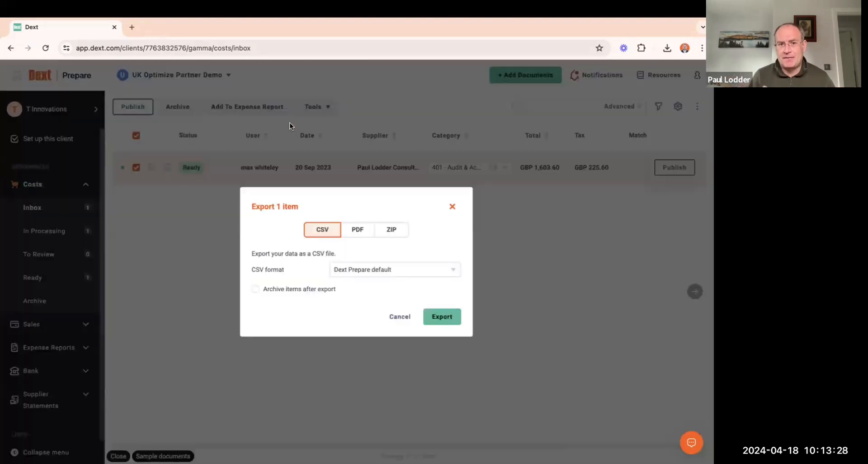
pyautogui.click(453, 212)
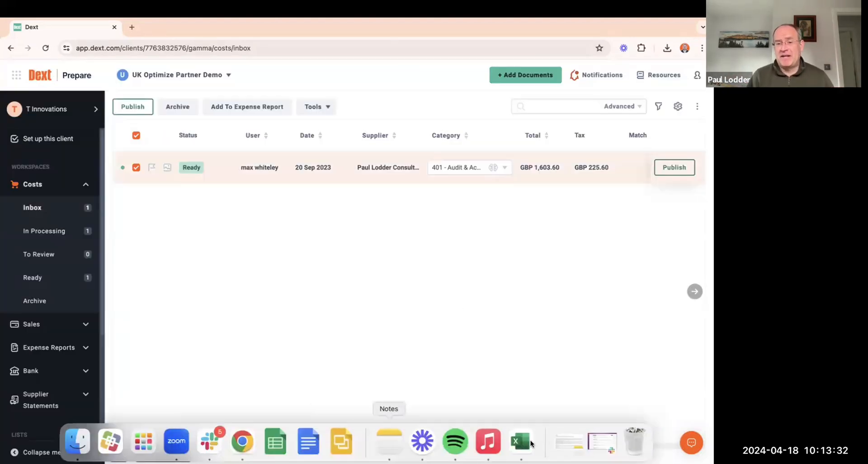
# Switch to the exported t-innovations-2024-04-18 spreadsheet in Excel and examine the VAT (GBP) column.
pyautogui.click(515, 442)
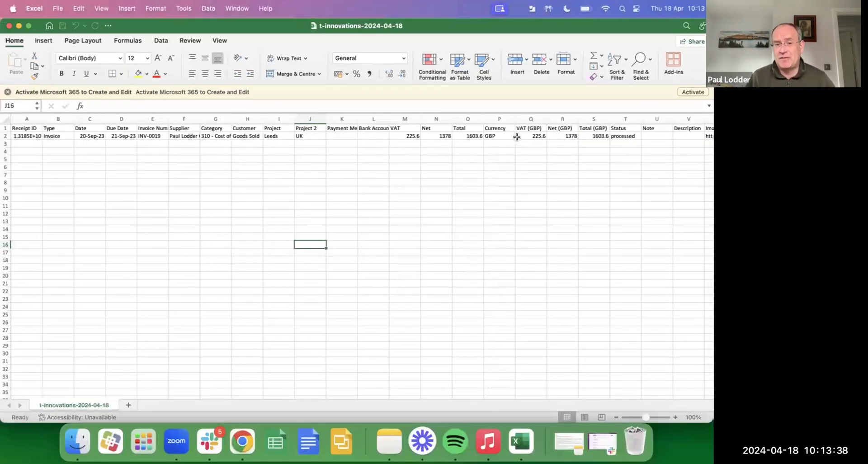
pyautogui.moveTo(520, 135); pyautogui.dragTo(531, 252)
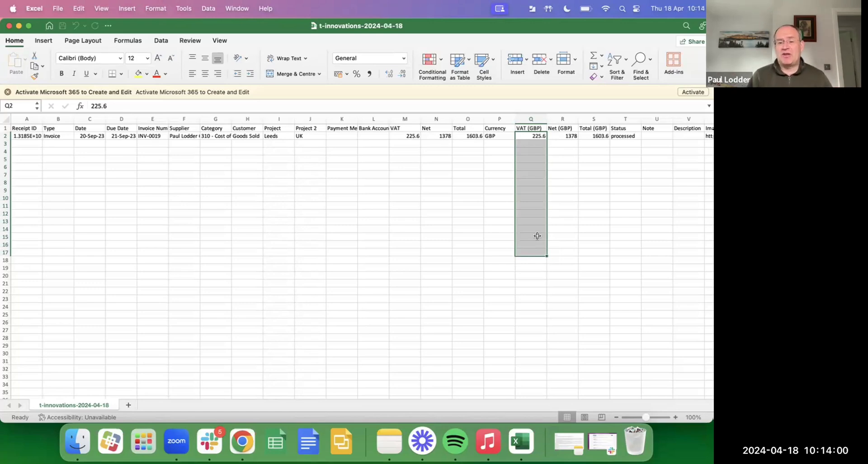
pyautogui.click(531, 221)
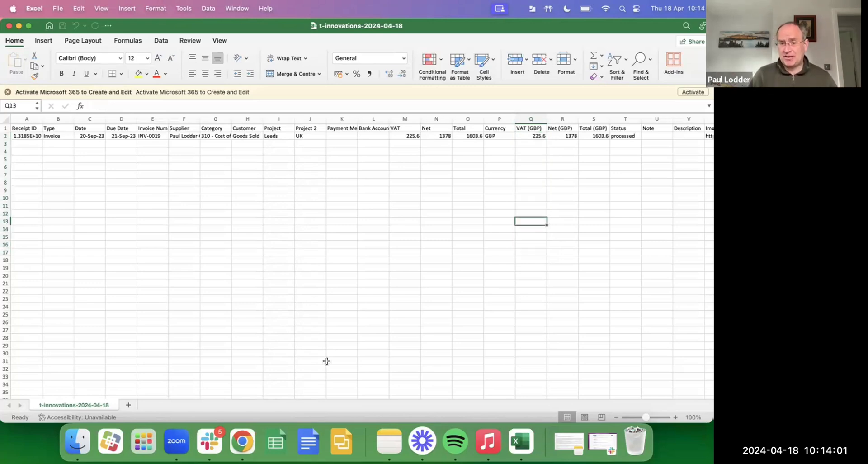
# Switch back to Dext Prepare in Chrome, review the export options for the selected cost item, including archiving after export, and close them without exporting.
pyautogui.click(239, 444)
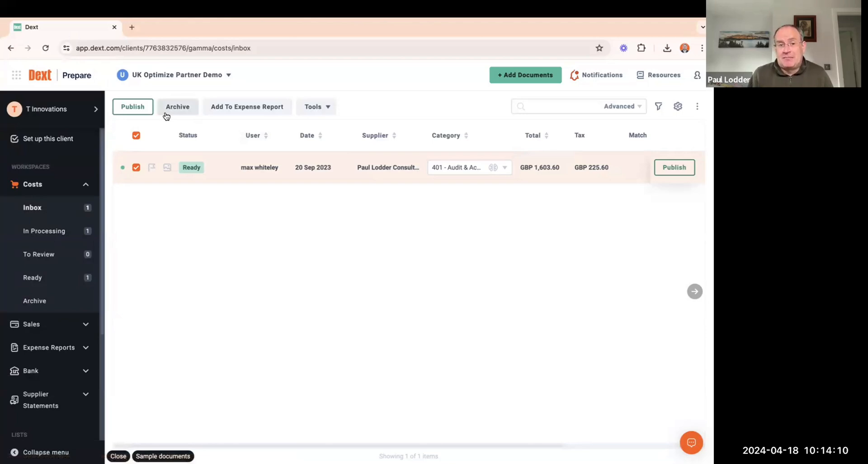
pyautogui.click(316, 106)
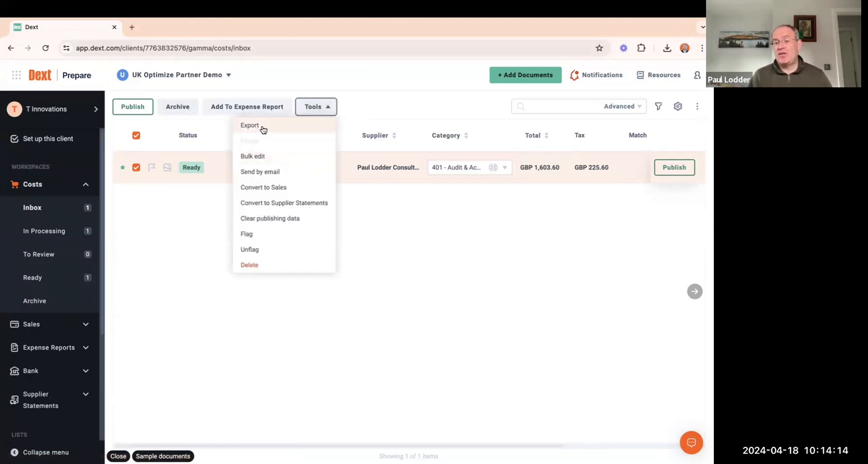
pyautogui.click(263, 128)
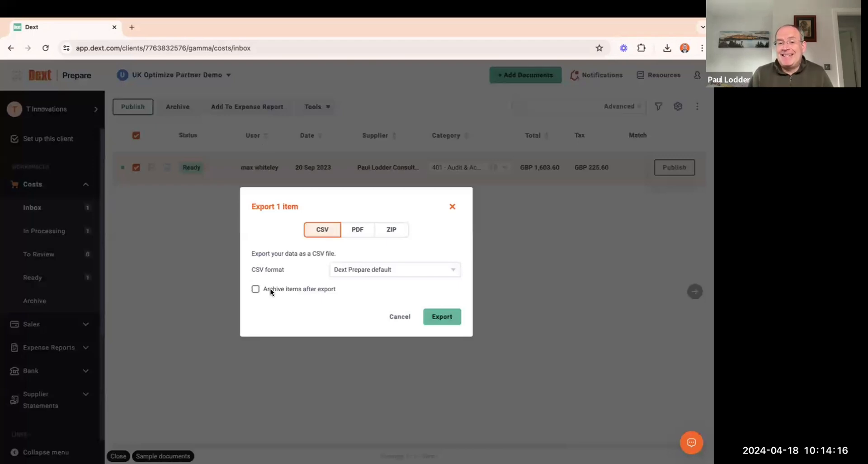
pyautogui.click(452, 207)
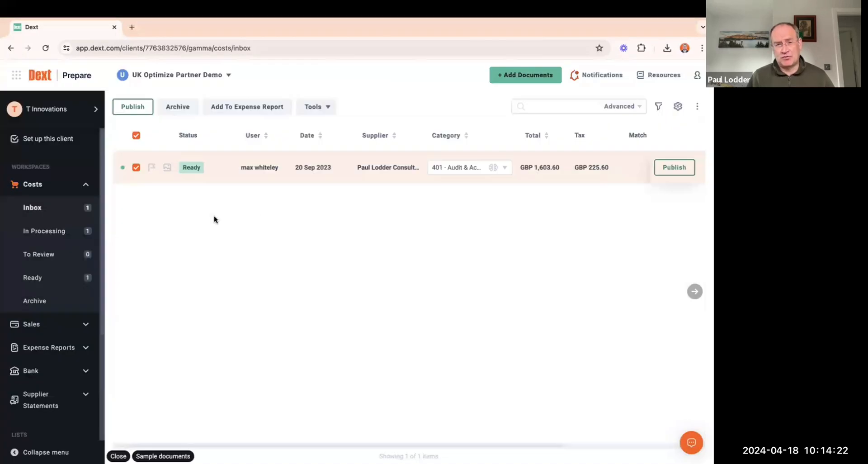
# Archive the selected 20 Sep 2023 item from the Costs inbox.
pyautogui.click(186, 111)
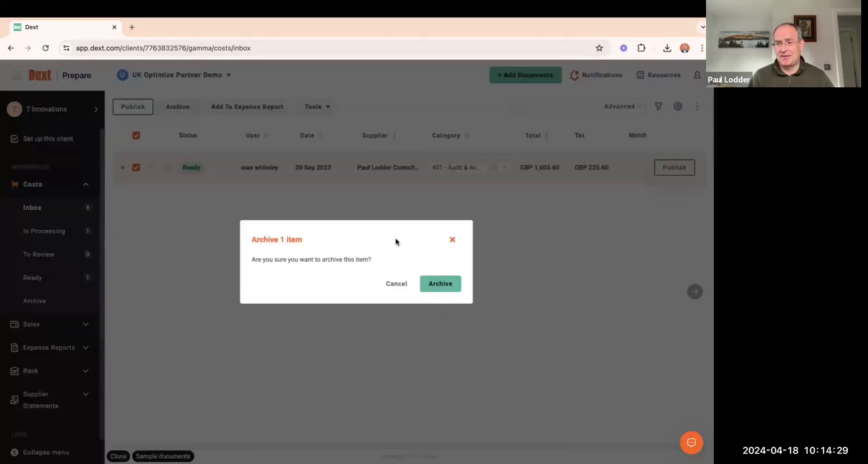
pyautogui.click(434, 280)
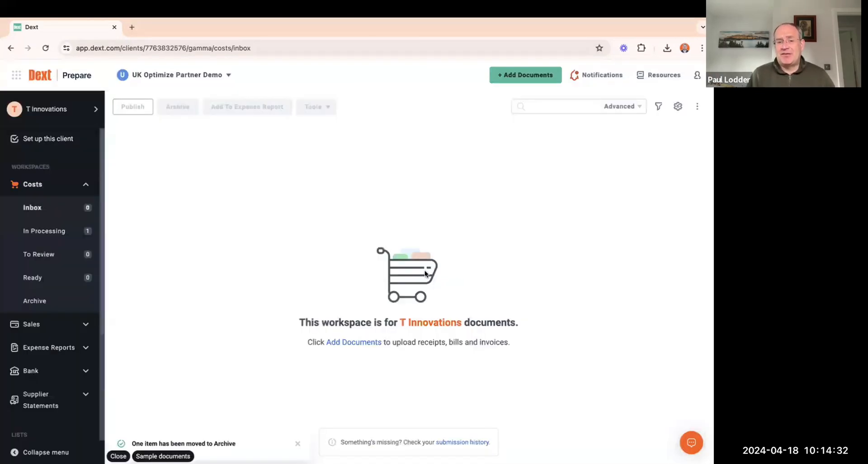